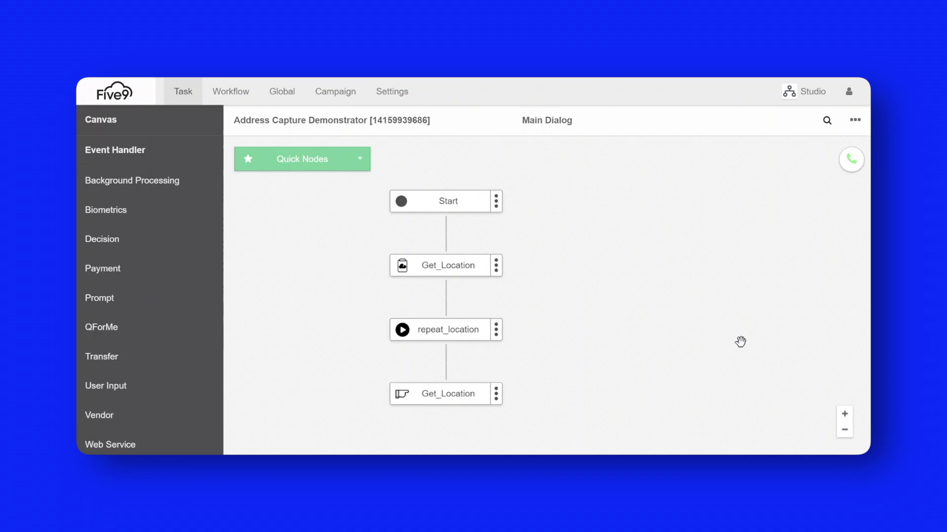
left_click_drag(682, 331, 681, 335)
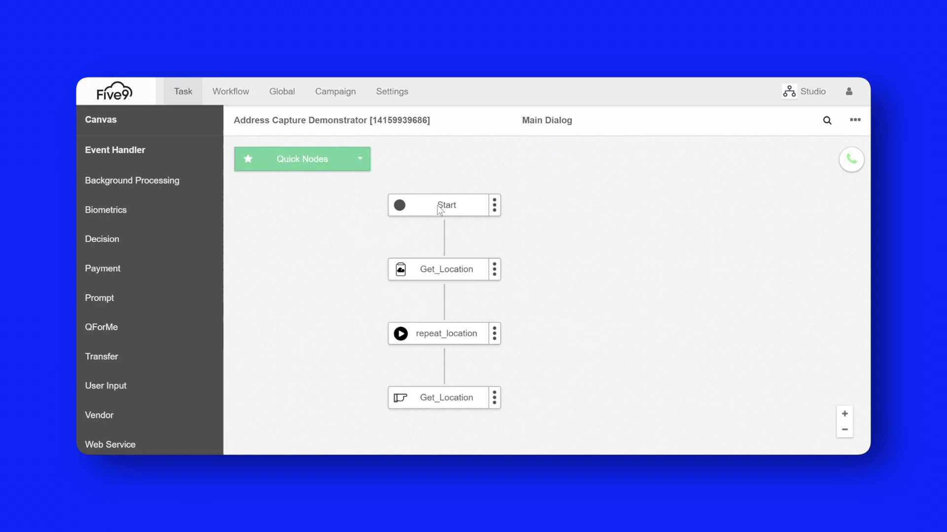
mouse_move(431, 268)
left_mouse_down()
mouse_move(446, 271)
mouse_move(442, 280)
left_mouse_up()
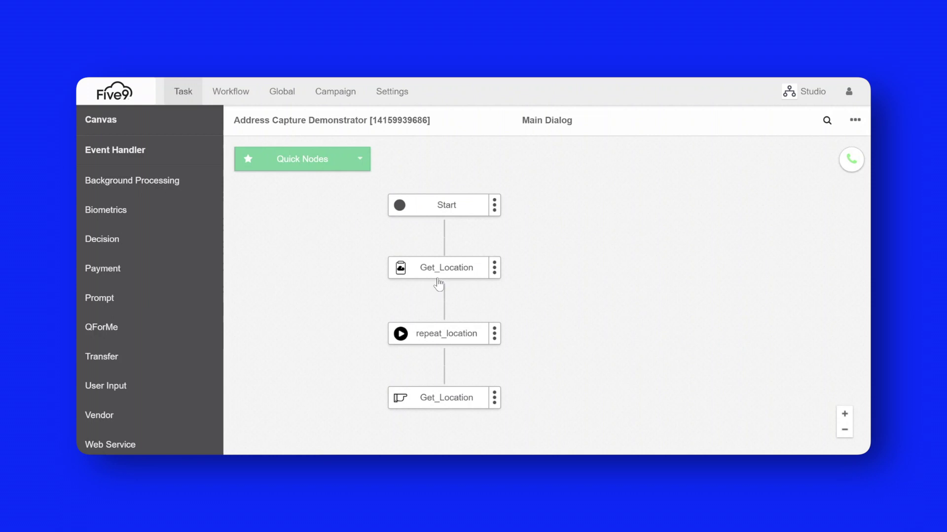
left_click(441, 340)
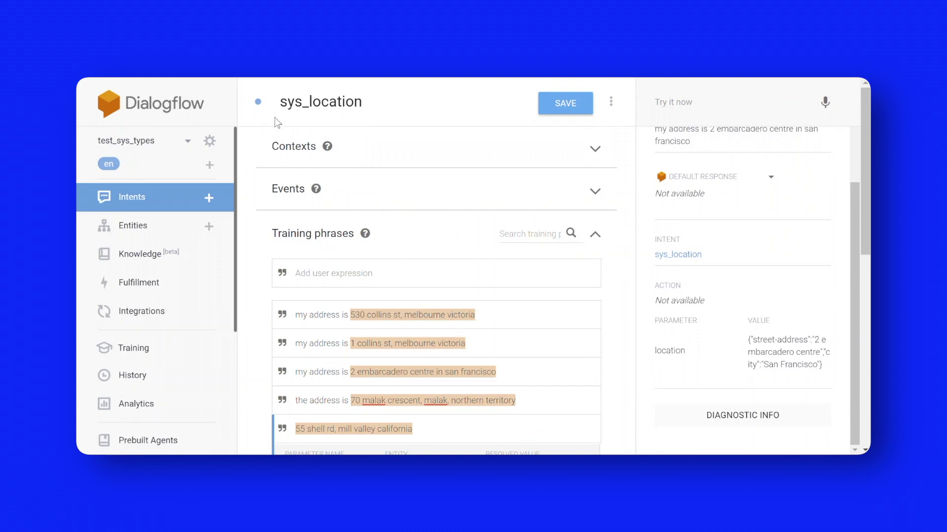
scroll(419, 198, "down", 10)
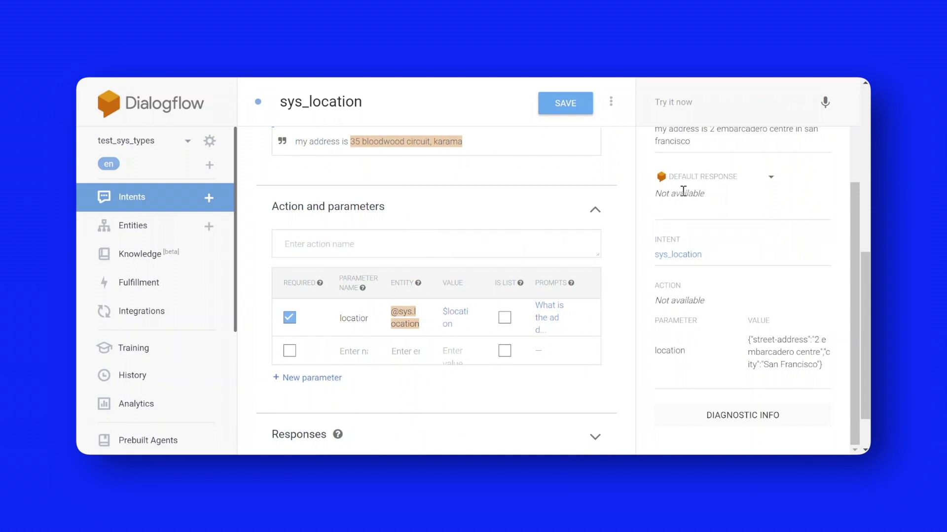
Test the agent with '2 embarcadero center, san francisco' and review the extracted city and street-address.
left_click(713, 102)
type("2")
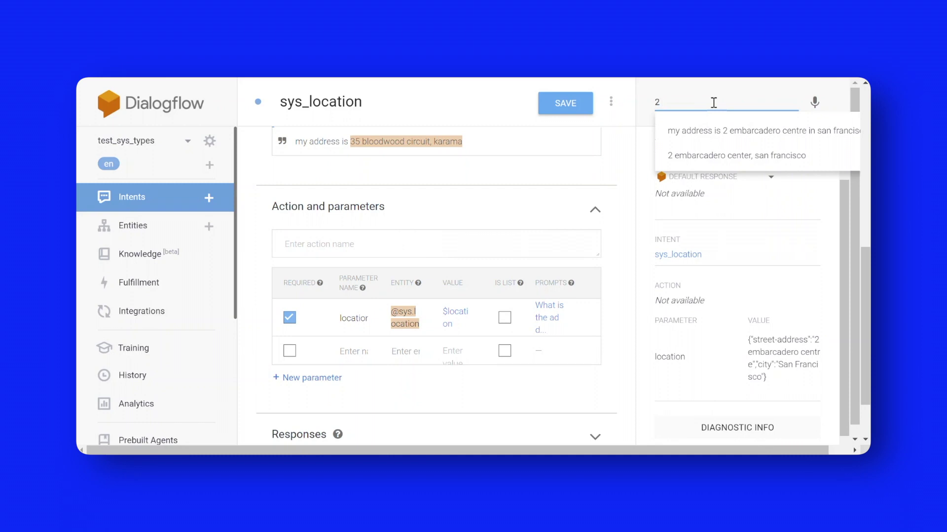
left_click(729, 155)
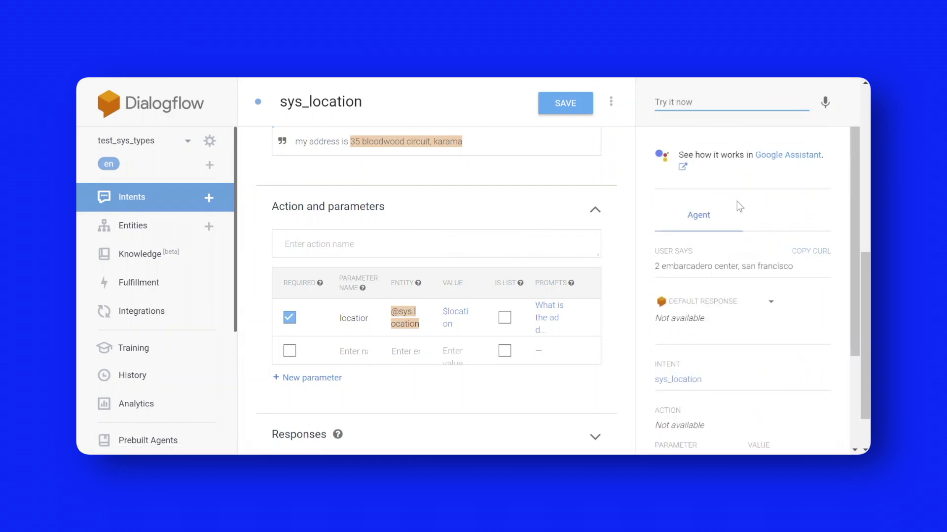
scroll(737, 201, "down", 3)
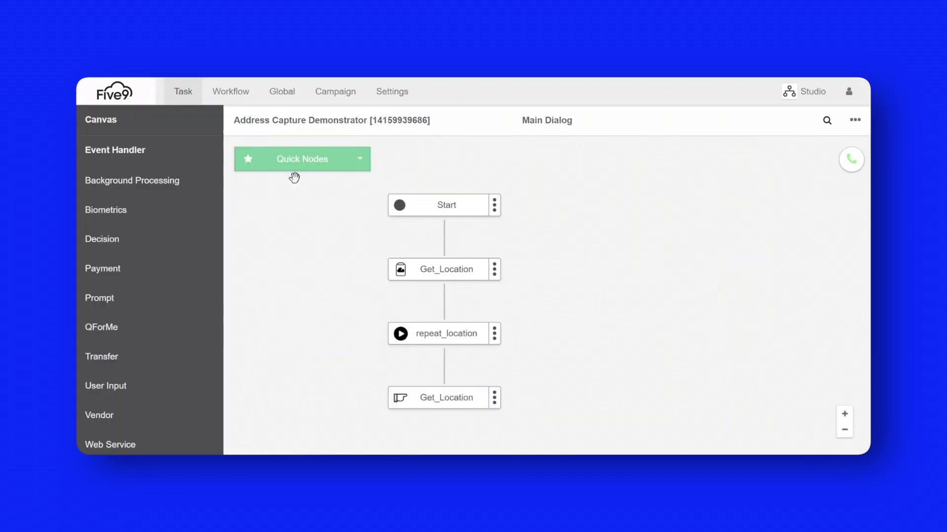
left_click(444, 274)
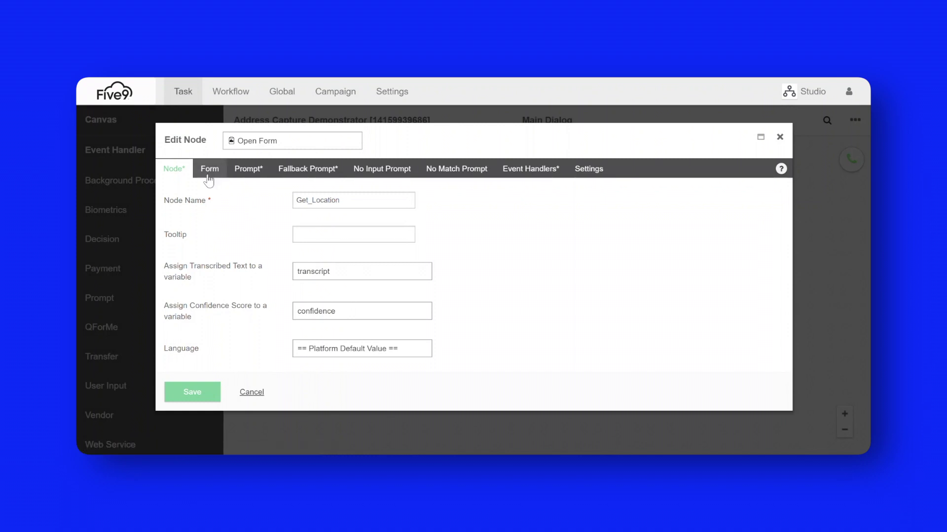
left_click(208, 175)
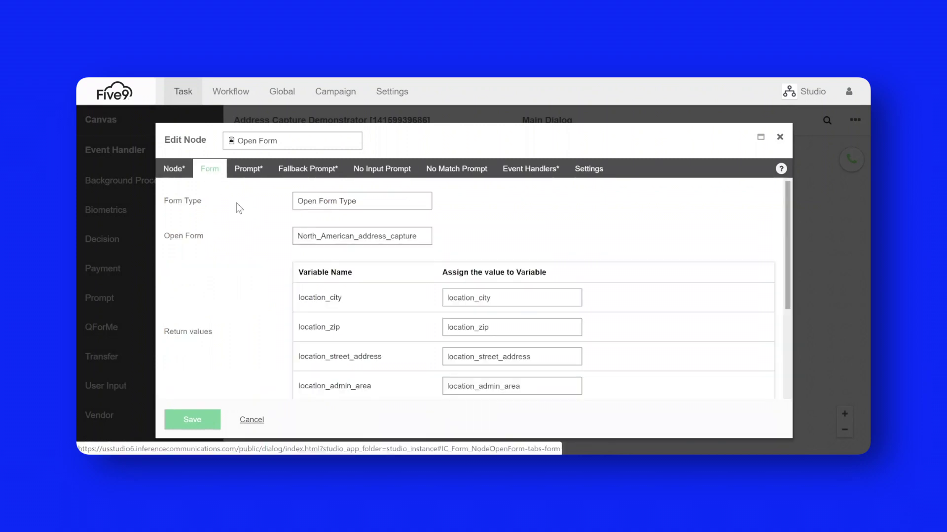
left_click(318, 211)
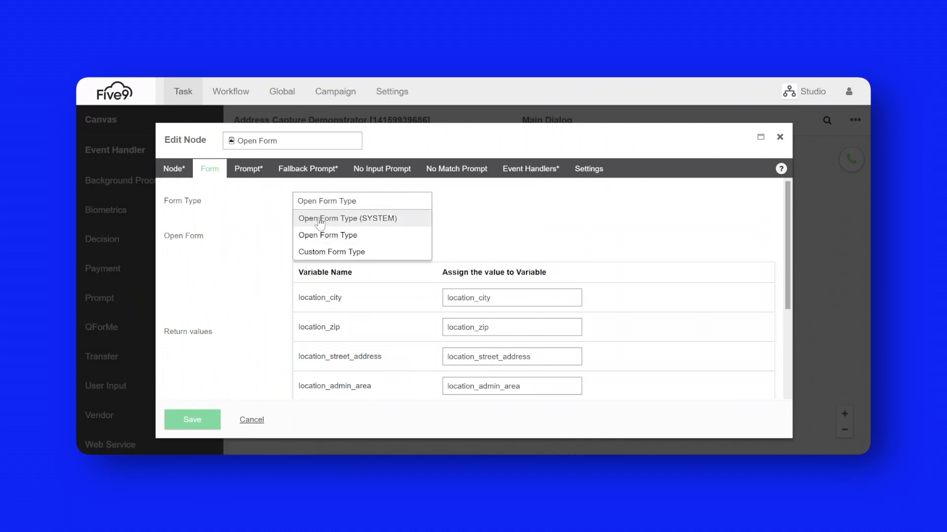
left_click(276, 200)
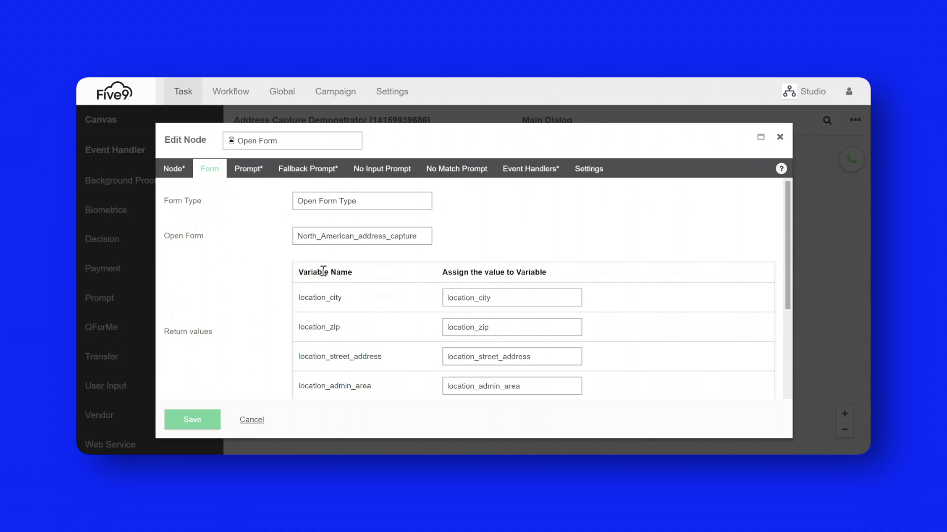
left_click(310, 238)
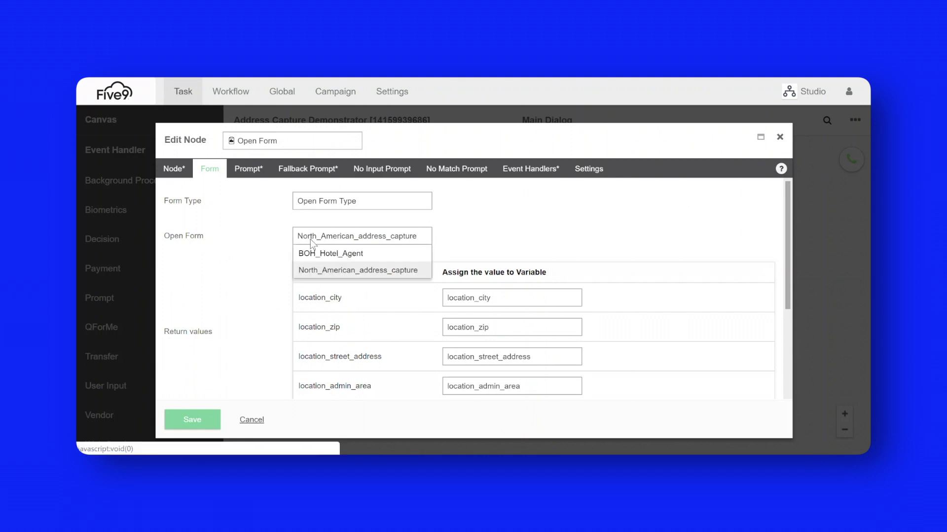
left_click(315, 272)
scroll(267, 286, "down", 2)
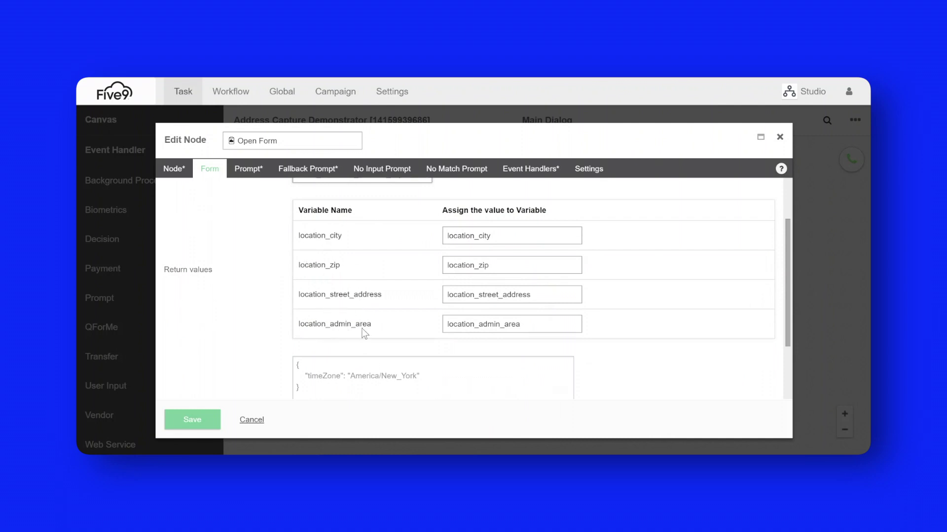
scroll(401, 279, "down", 3)
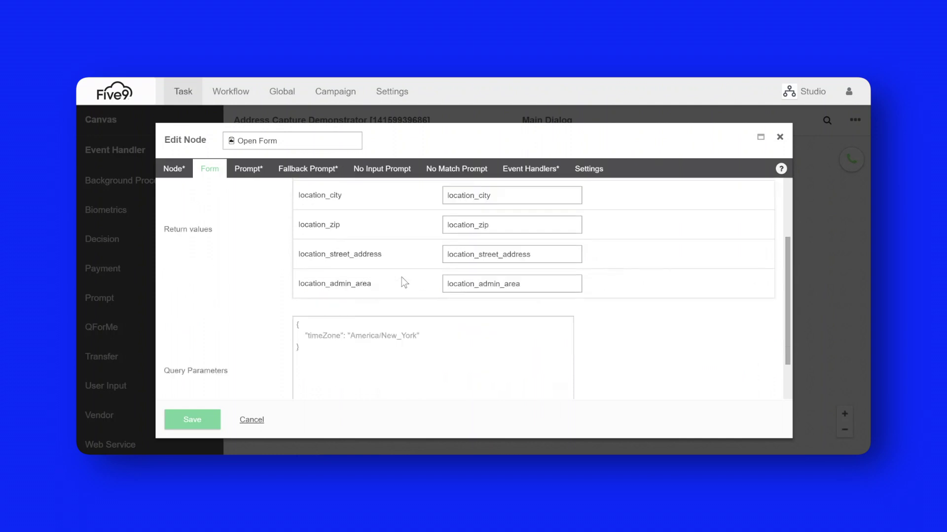
scroll(399, 279, "up", 5)
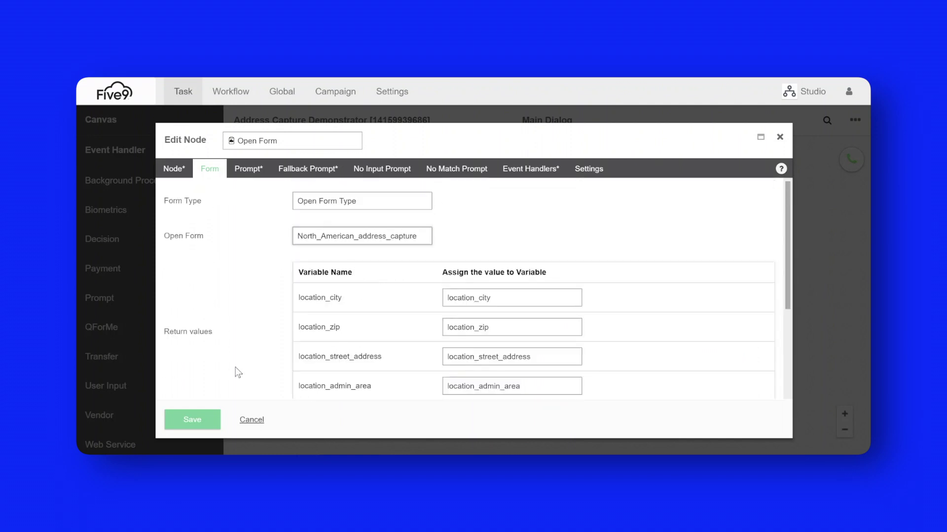
left_click(251, 419)
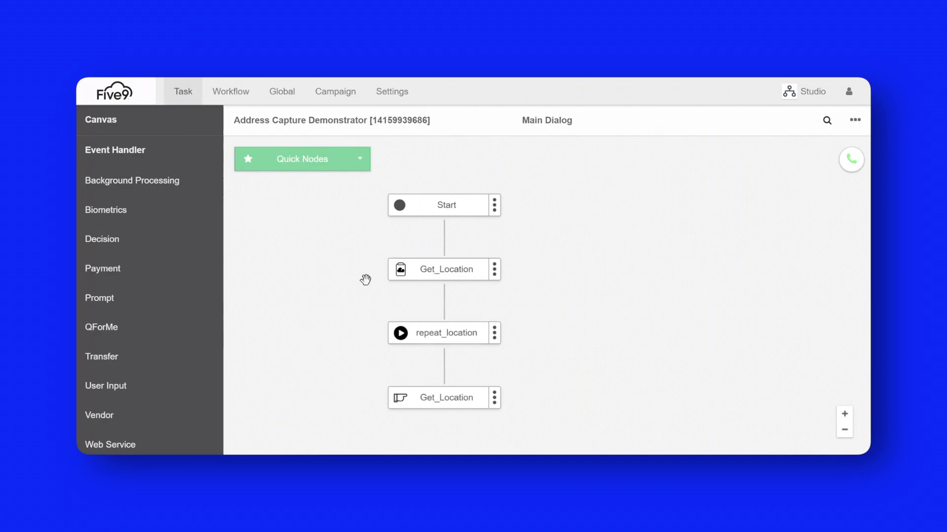
left_click(282, 91)
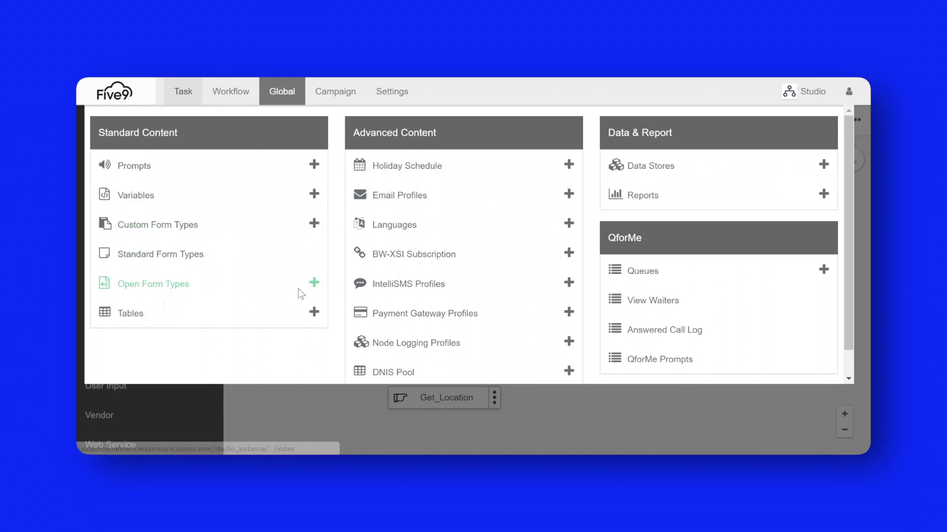
left_click(166, 289)
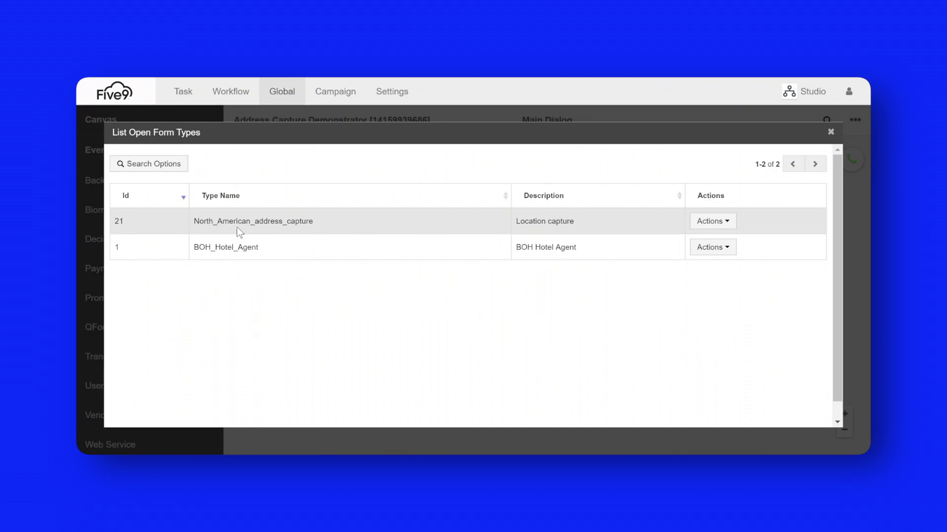
left_click(713, 220)
left_click(722, 241)
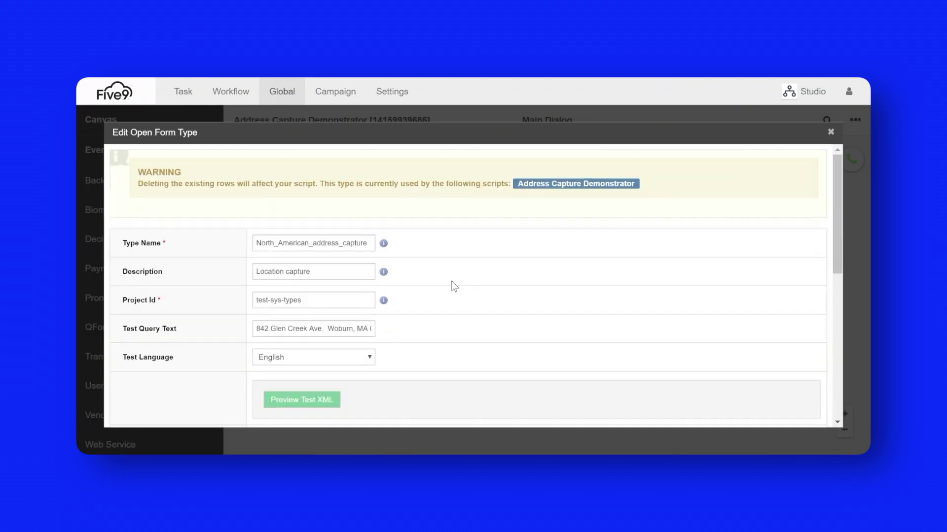
scroll(451, 286, "down", 3)
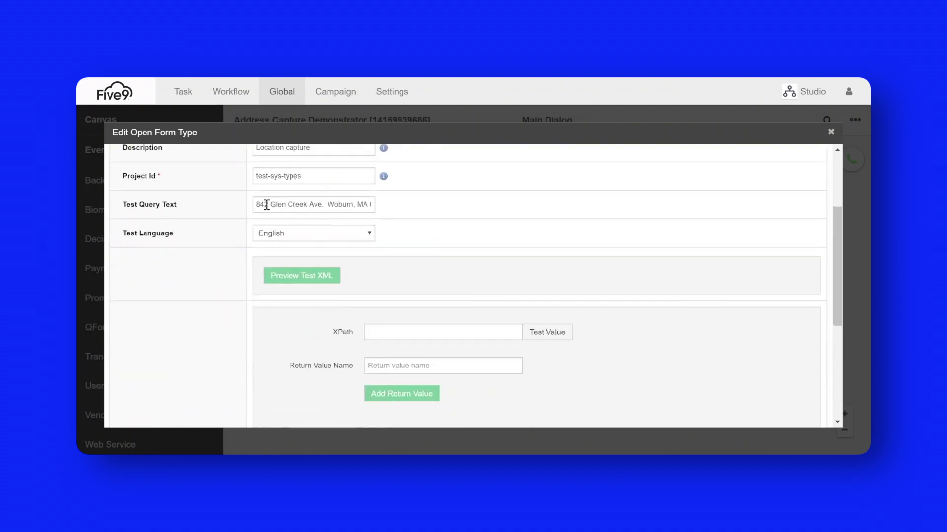
left_click_drag(257, 203, 417, 216)
left_click(303, 277)
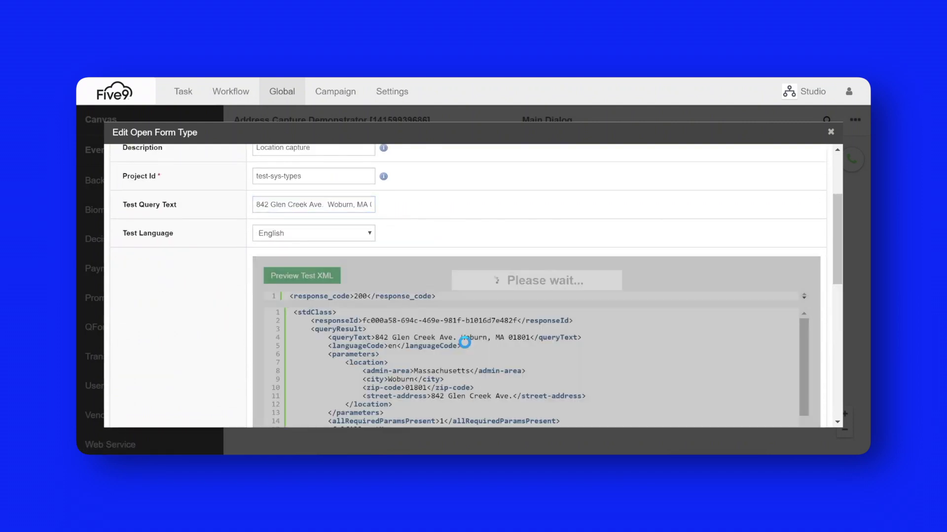
scroll(291, 221, "up", 2)
left_click_drag(302, 238, 258, 237)
left_click(467, 250)
scroll(463, 251, "down", 6)
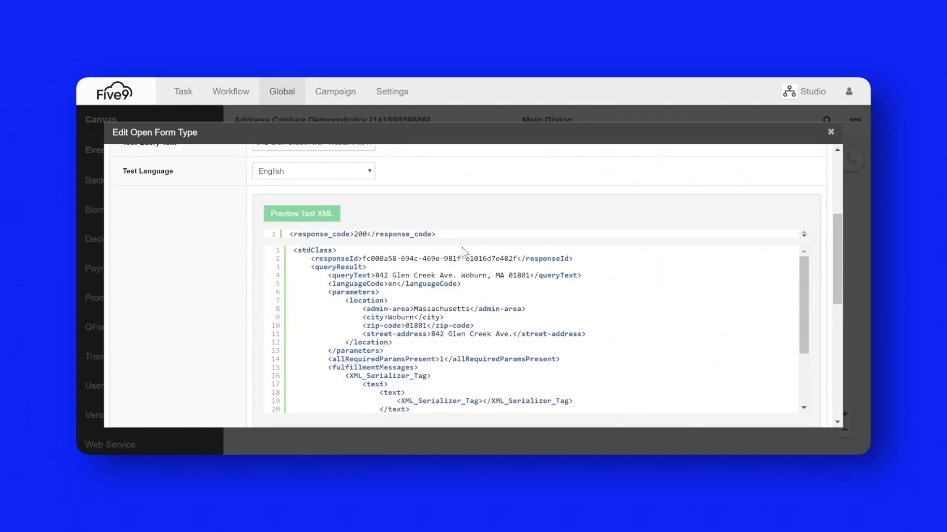
left_click_drag(802, 258, 799, 318)
scroll(710, 315, "down", 8)
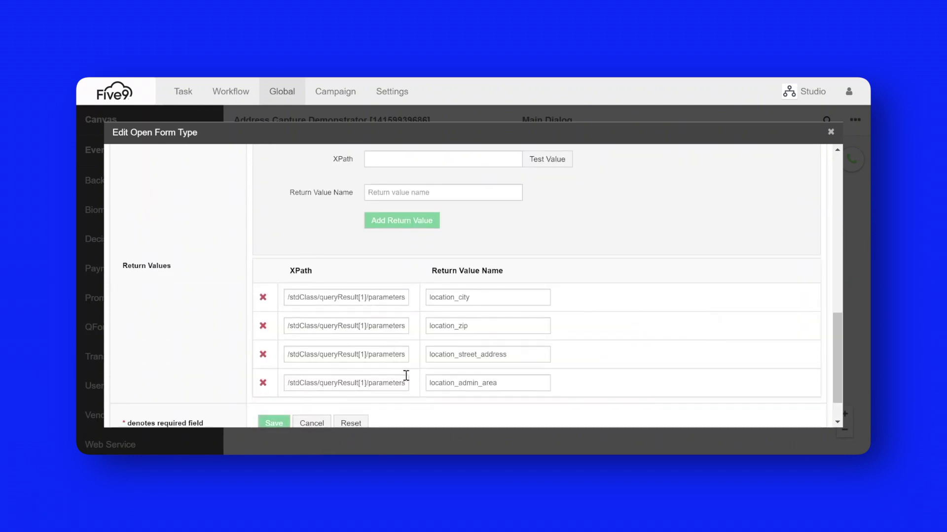
scroll(453, 372, "up", 5)
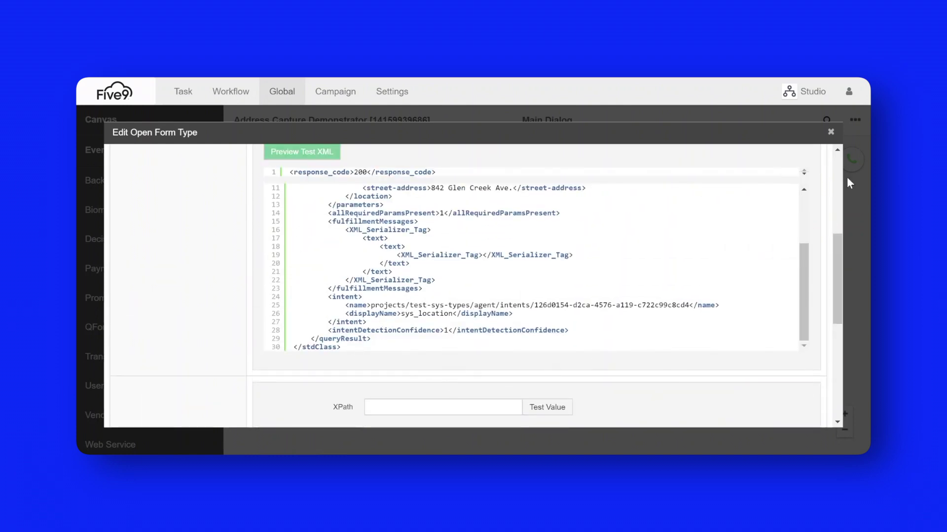
left_click(830, 132)
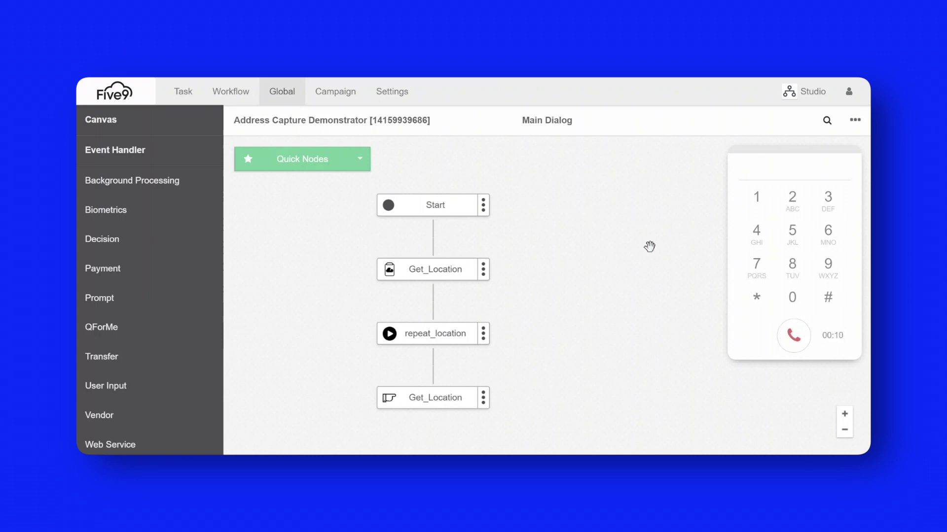
left_click(792, 339)
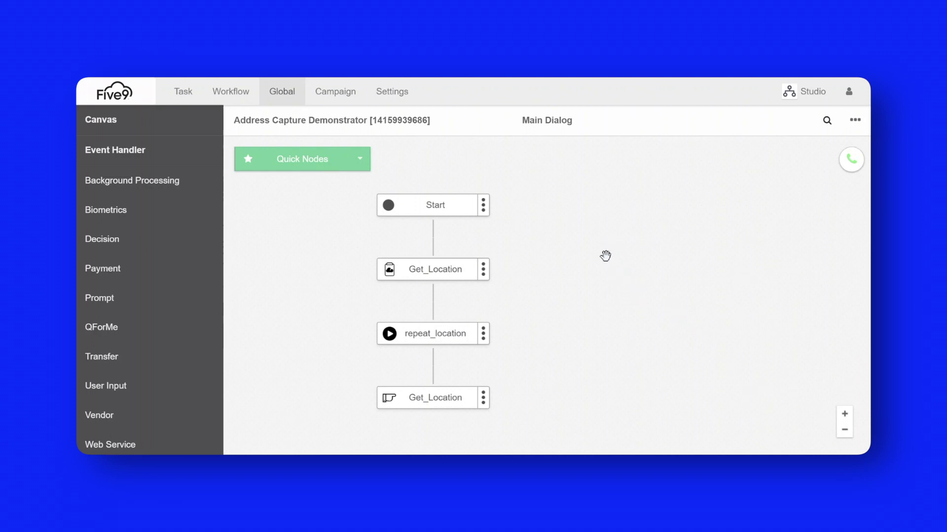
double_click(428, 336)
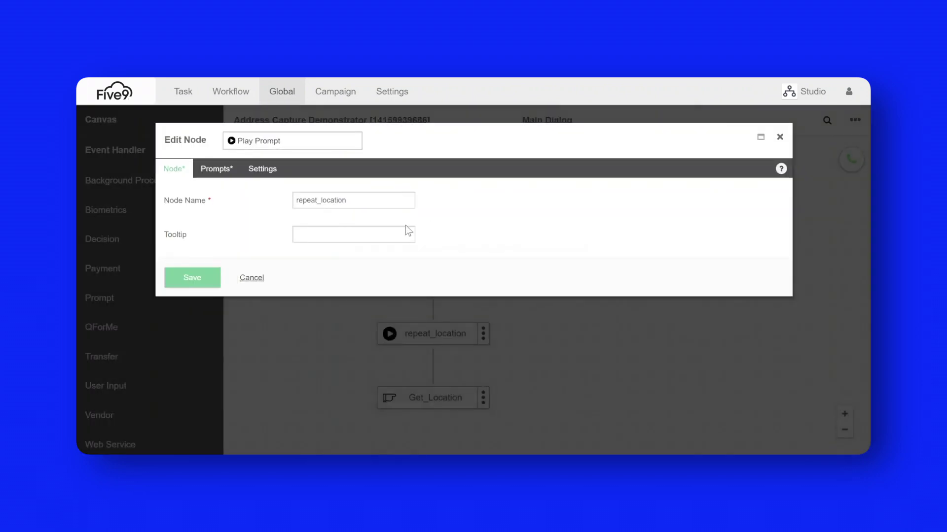
left_click(218, 173)
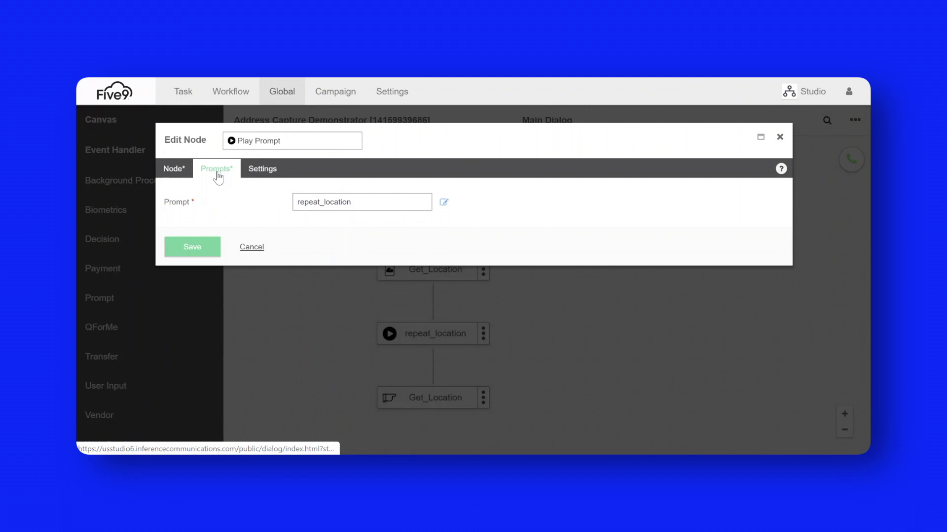
left_click(445, 206)
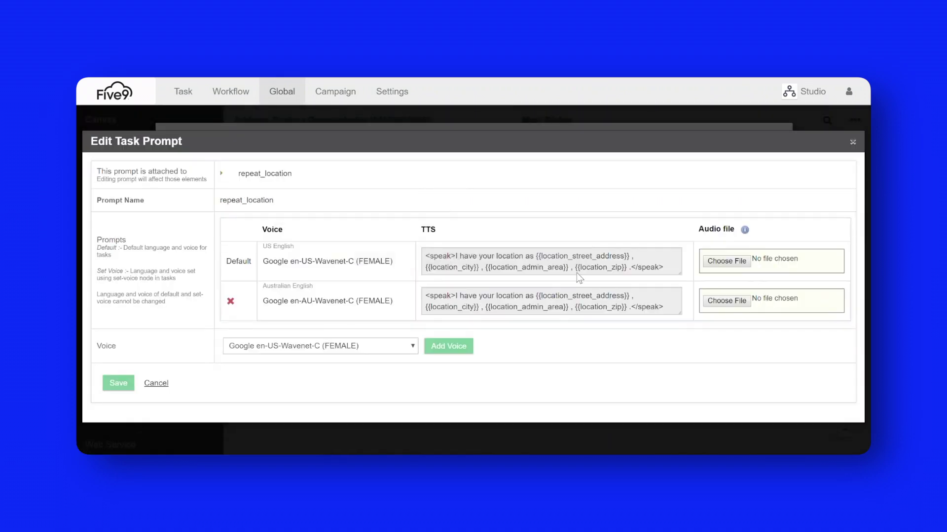
left_click(457, 271)
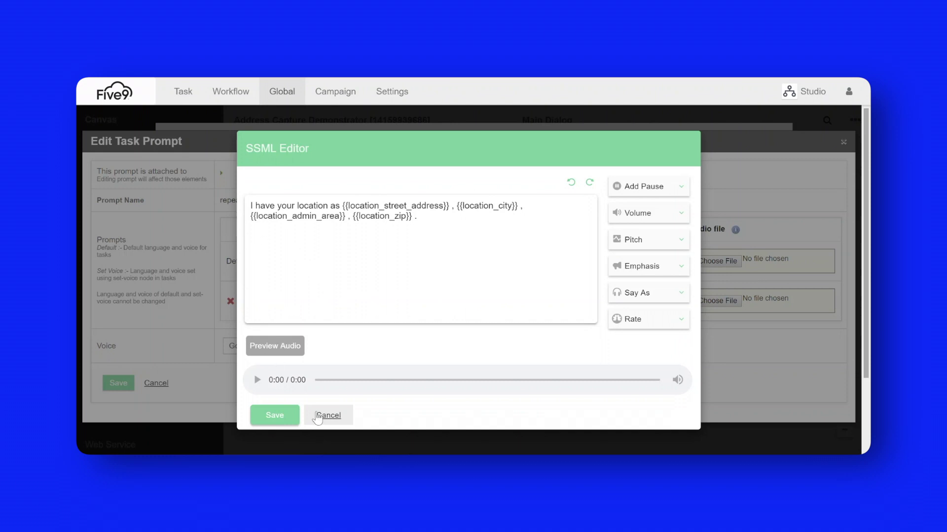
left_click(284, 407)
left_click(156, 383)
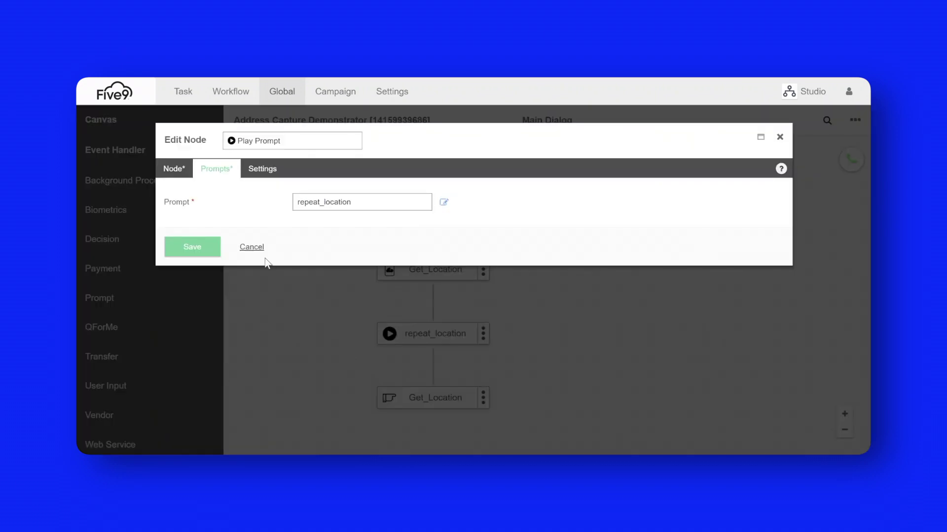
left_click(251, 247)
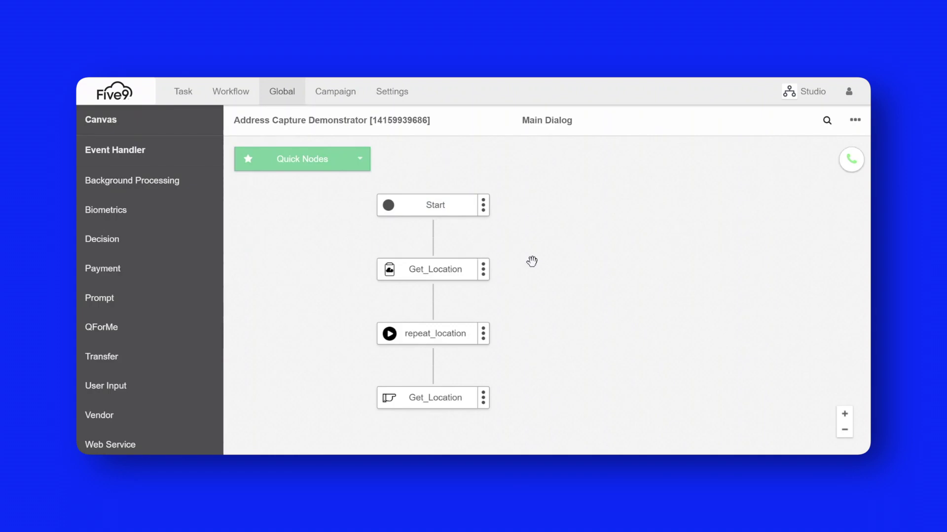